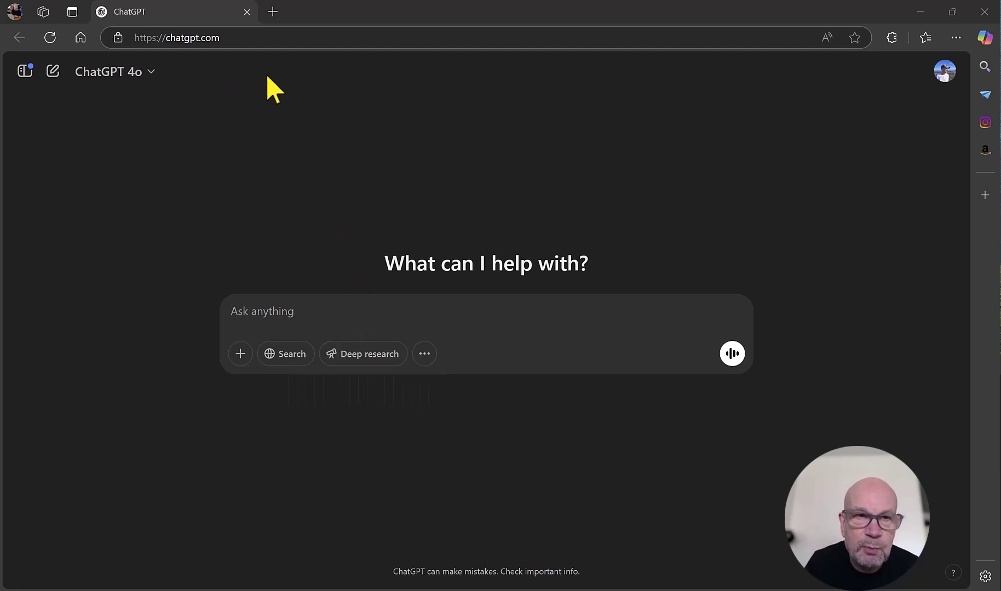
Open the 'UA Competitor Marketing Analysis' chat and return to its original Under Armour prompt.
click(25, 73)
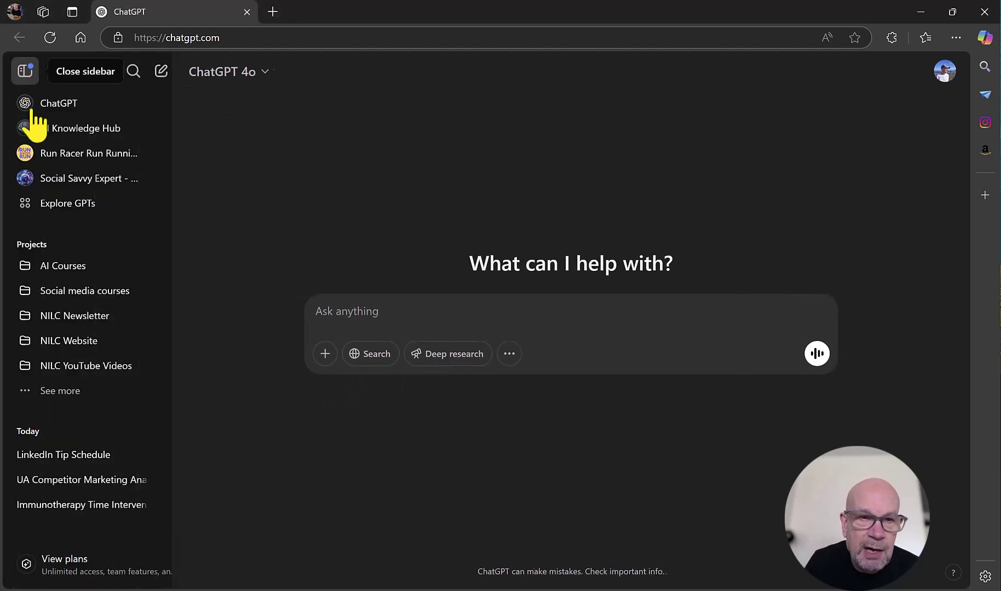
click(64, 482)
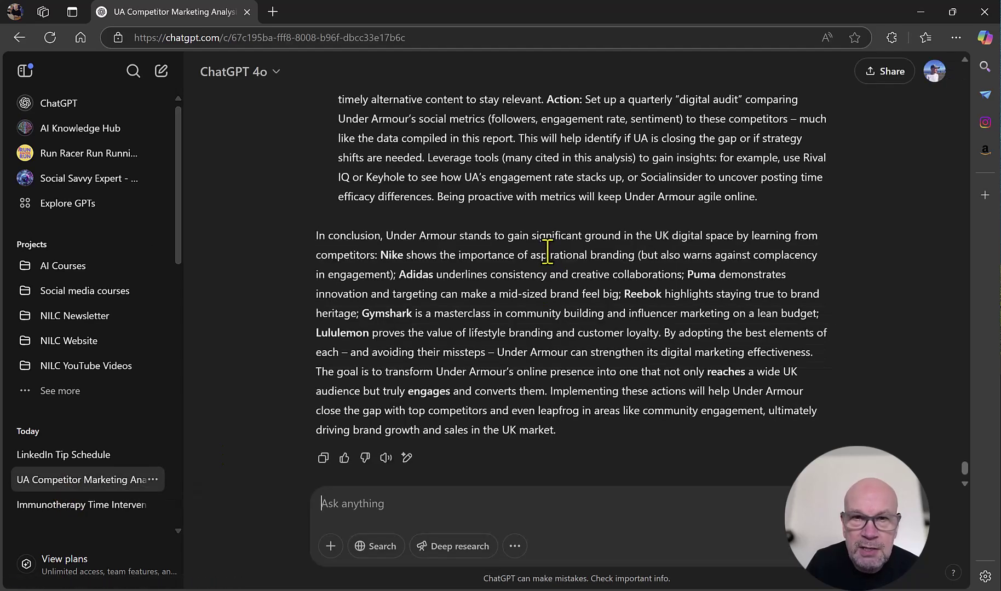
click(24, 71)
drag(966, 472, 973, 71)
scroll(801, 164, up, 1)
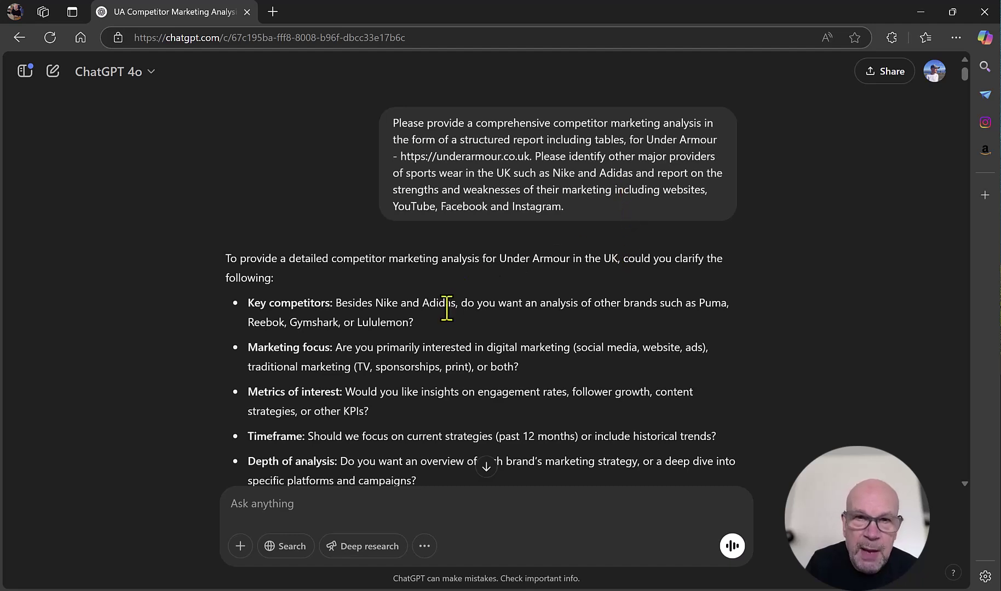
Scroll past the clarification answers to the 'Research completed' line and the report title.
scroll(458, 324, down, 1)
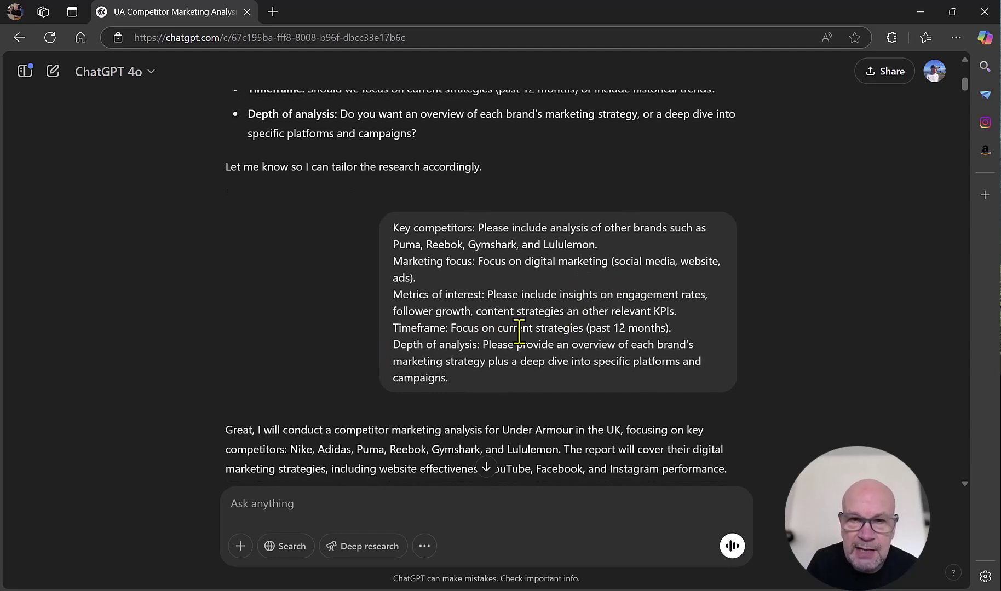
scroll(519, 331, down, 4)
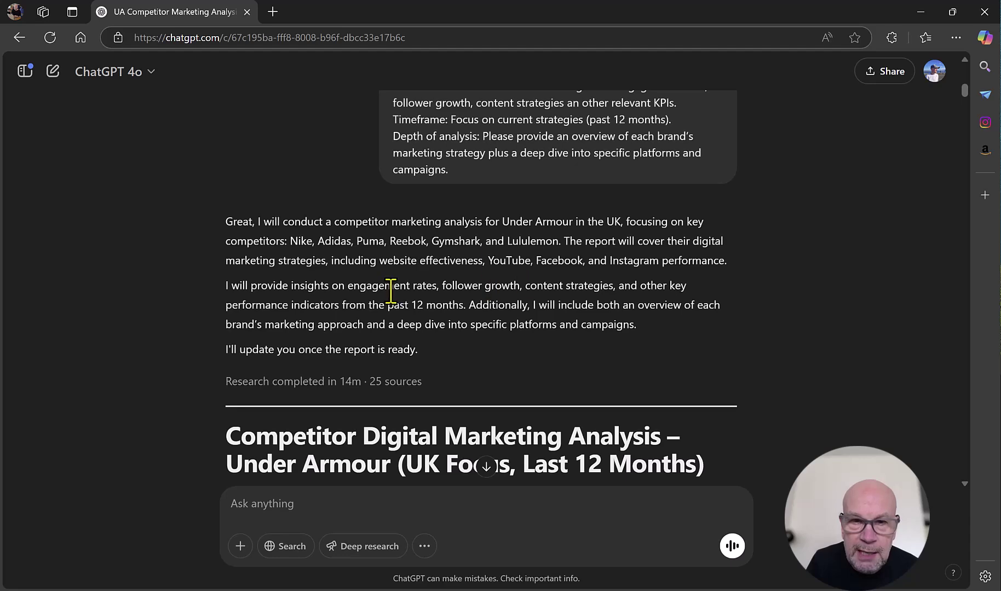
Scroll through the Reebok, Gymshark and Lululemon sections to the Comparative Performance Metrics heading.
scroll(499, 301, down, 5)
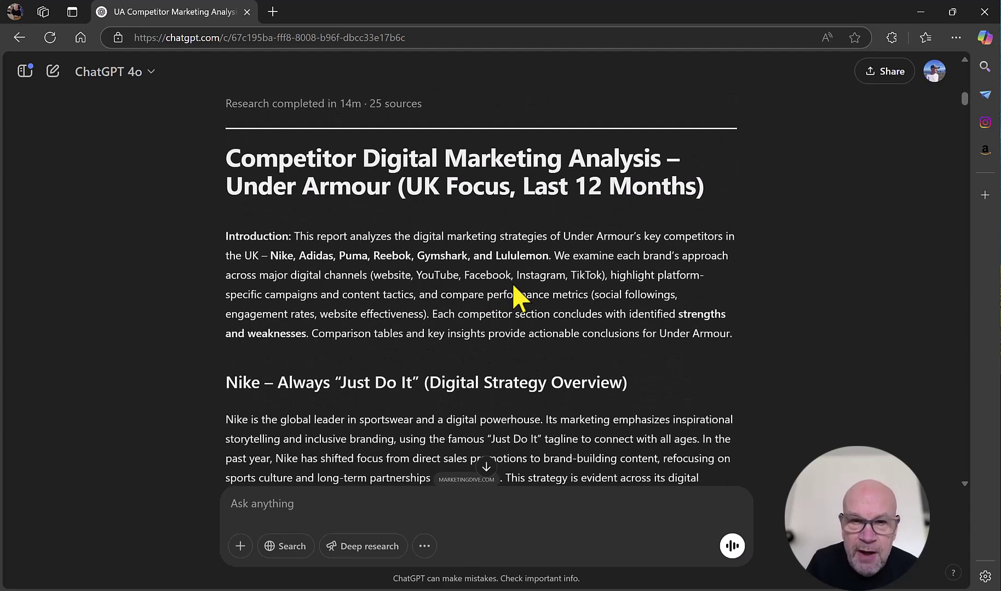
scroll(517, 299, down, 6)
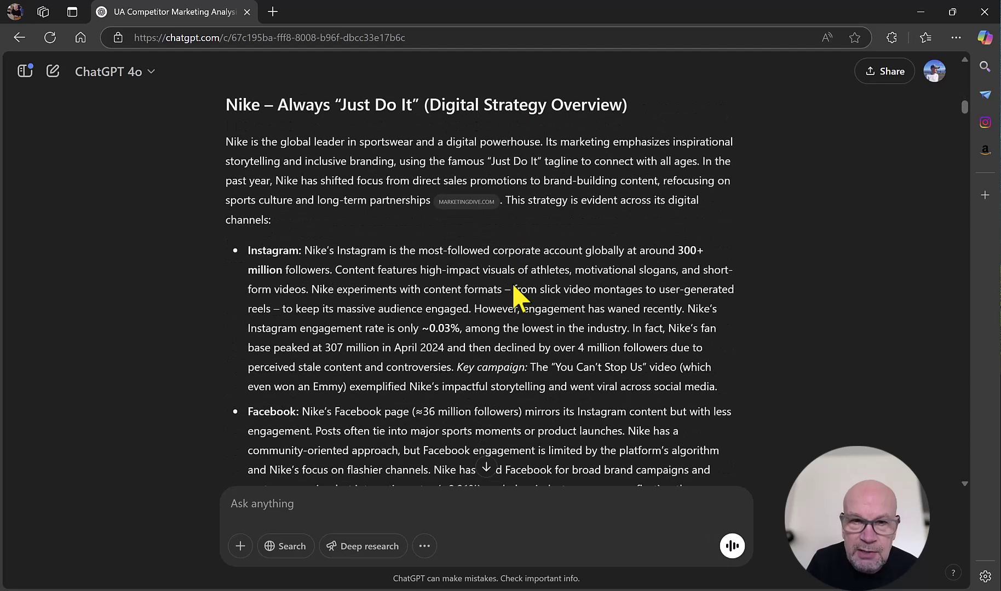
scroll(513, 286, down, 1)
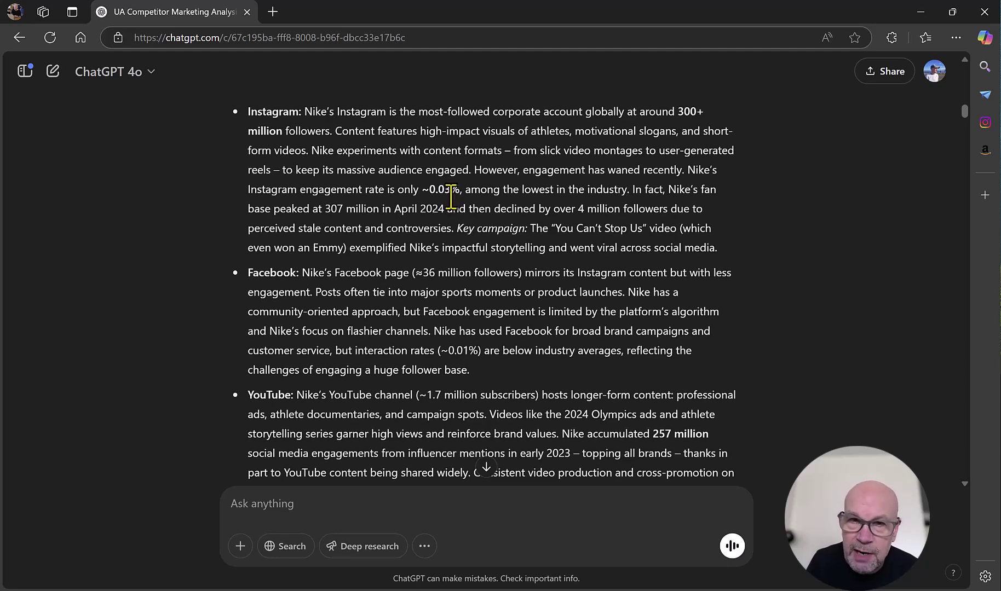
scroll(454, 207, down, 1)
scroll(454, 207, down, 2)
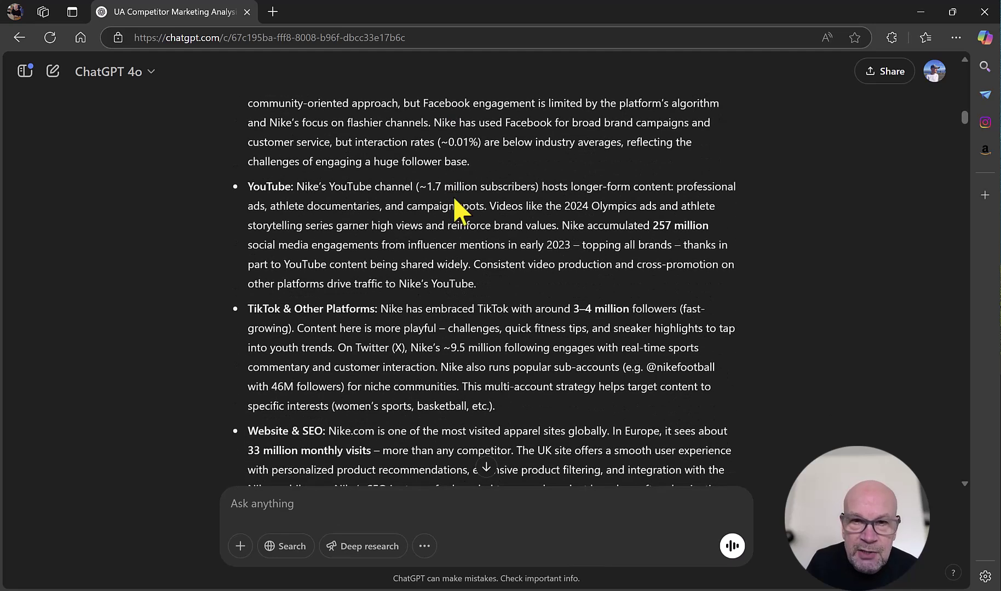
scroll(454, 207, down, 2)
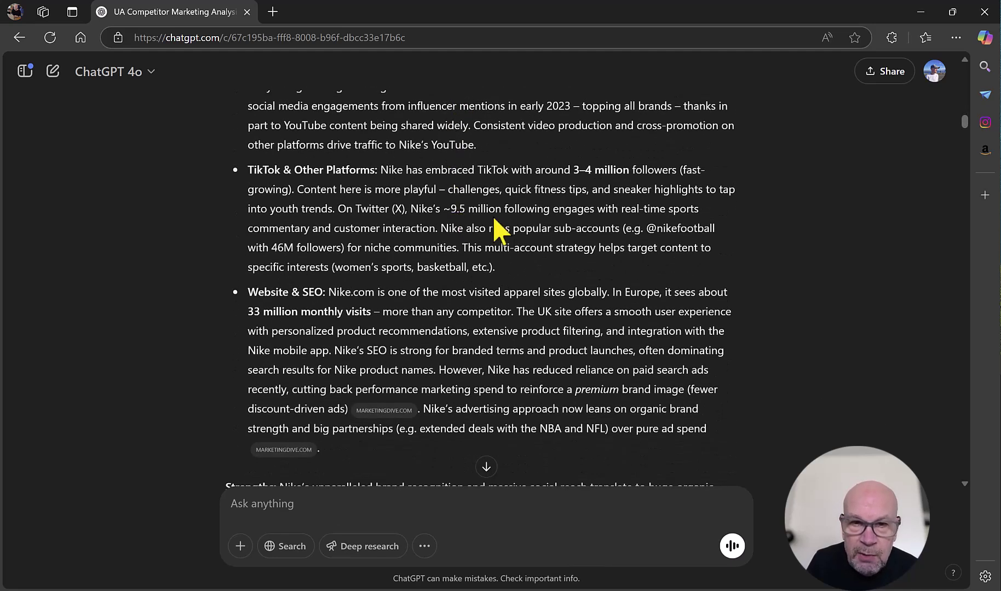
scroll(482, 227, down, 5)
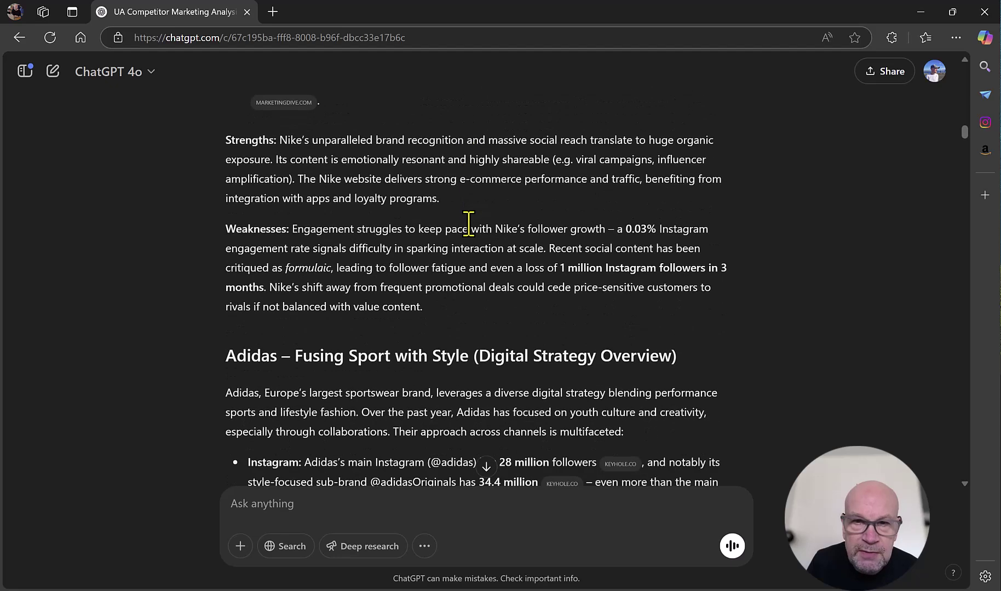
scroll(469, 224, down, 1)
scroll(469, 224, down, 2)
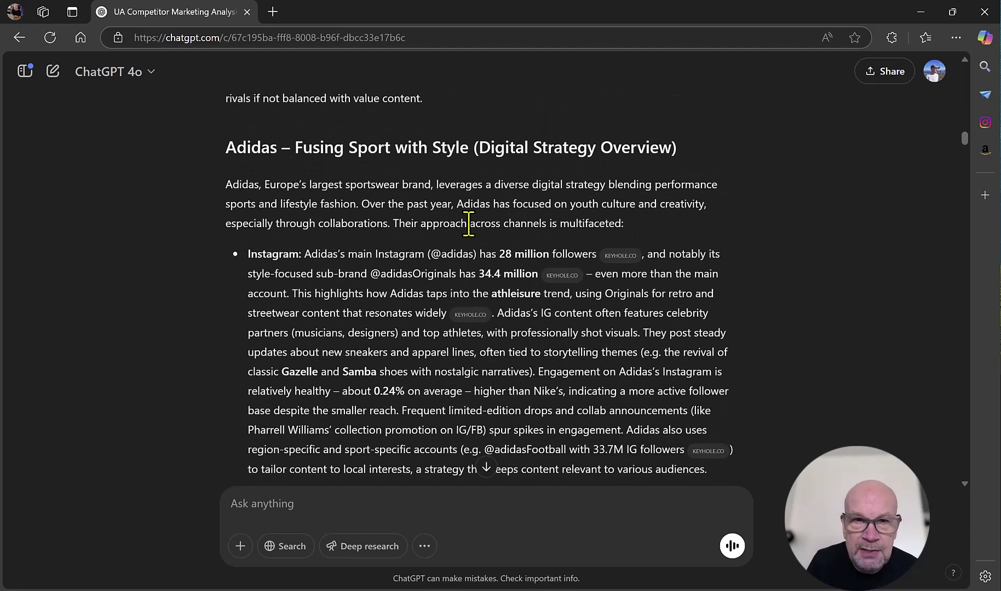
scroll(469, 223, down, 8)
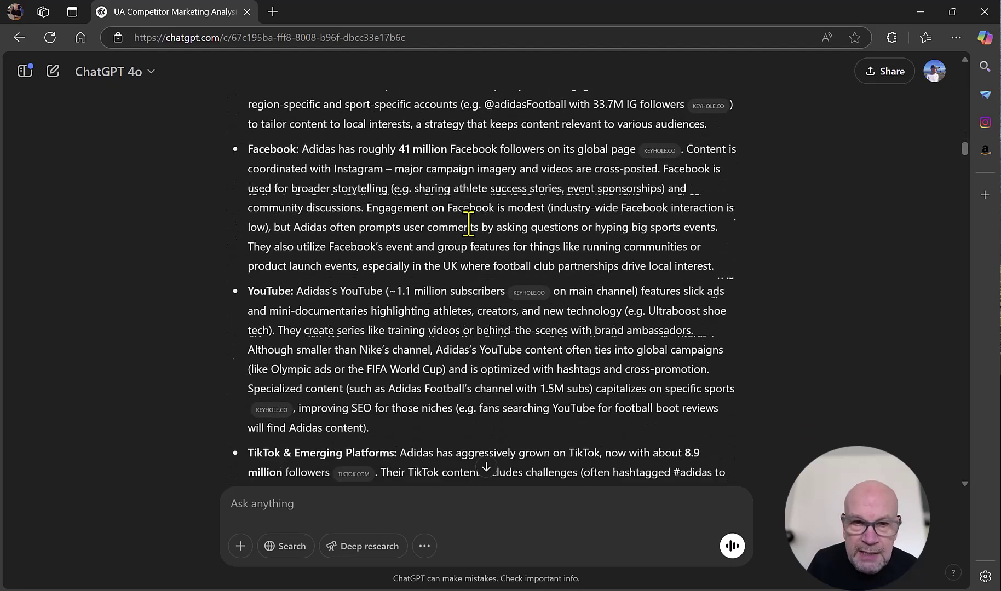
scroll(468, 224, down, 5)
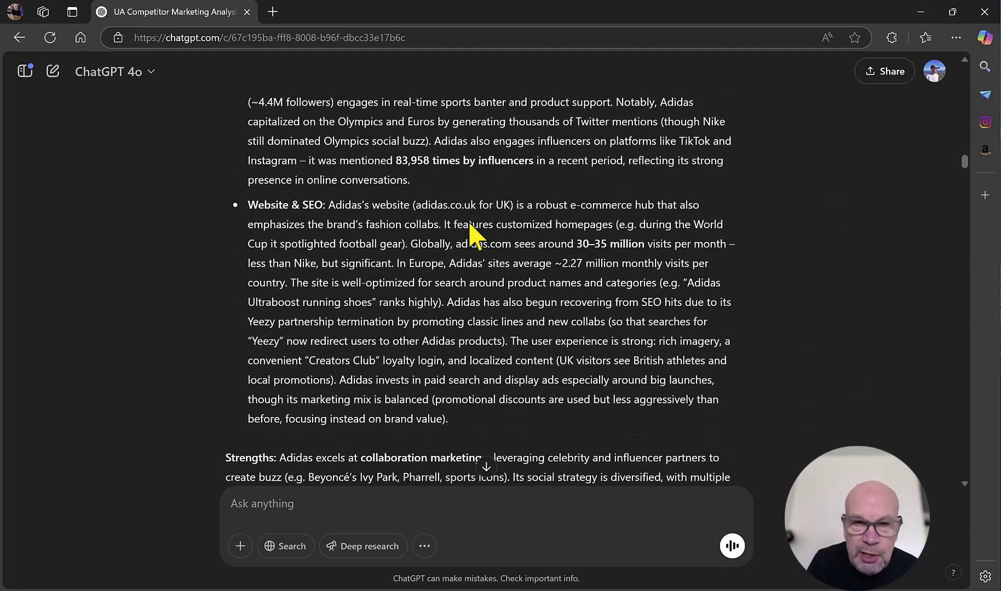
scroll(474, 235, down, 4)
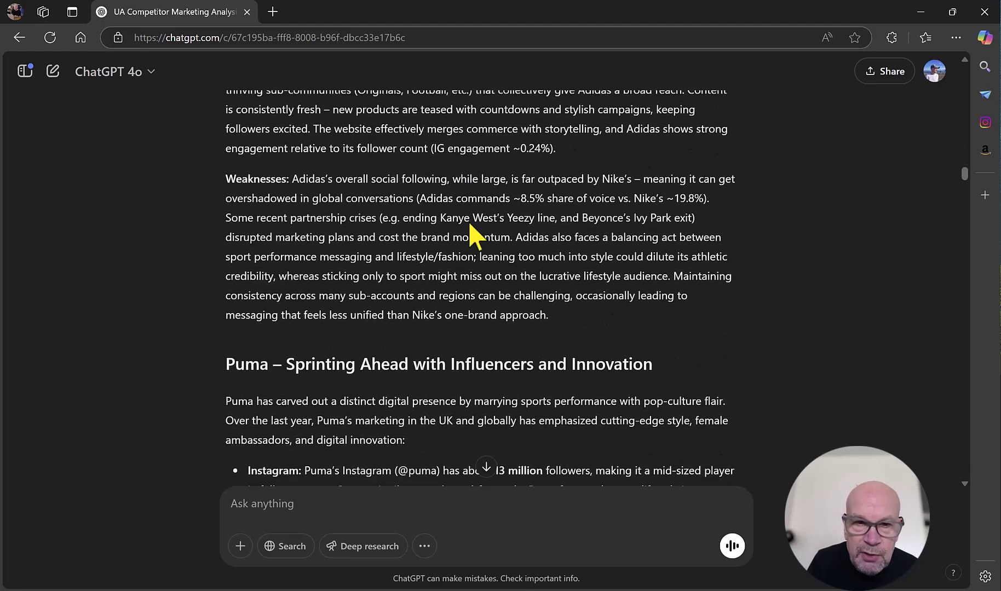
scroll(469, 224, down, 4)
scroll(469, 224, down, 4)
scroll(469, 224, down, 10)
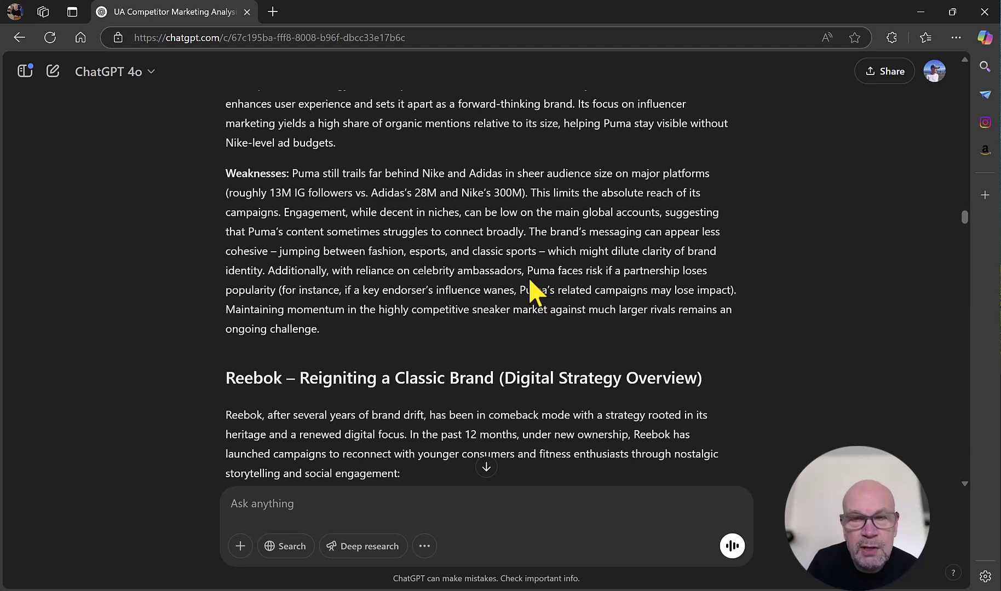
scroll(534, 294, down, 1)
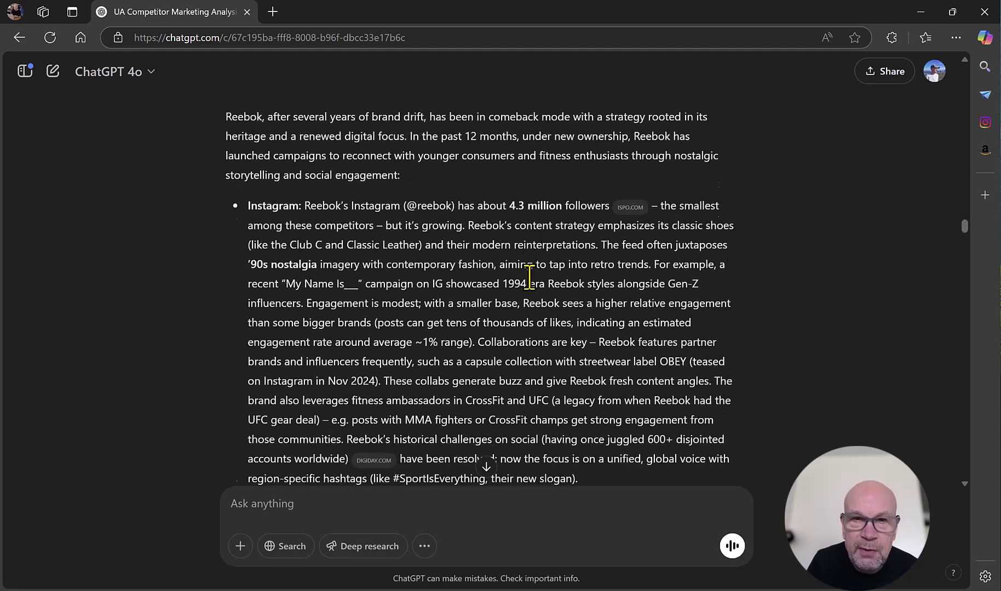
scroll(530, 277, down, 7)
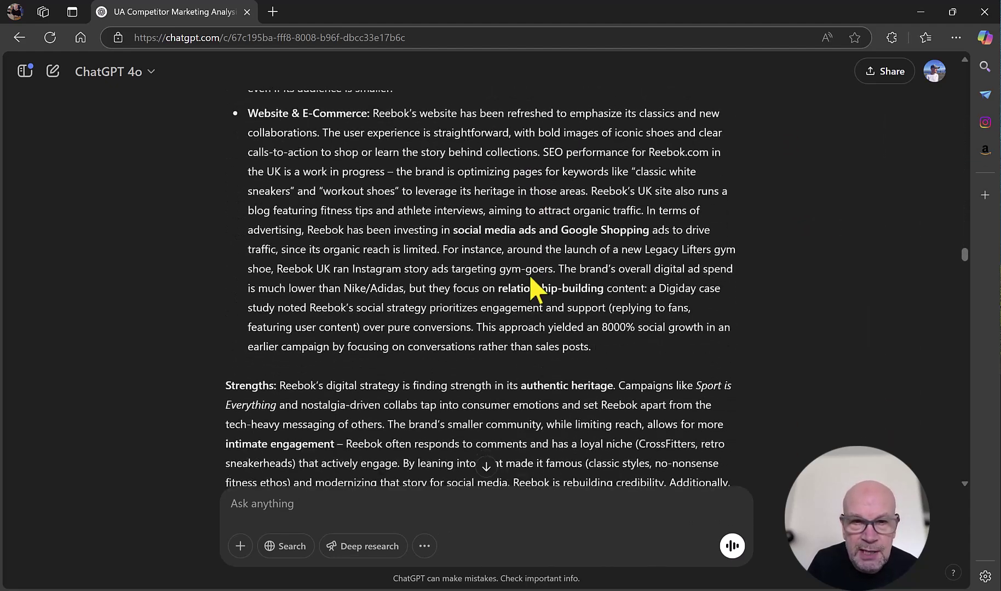
scroll(530, 282, down, 10)
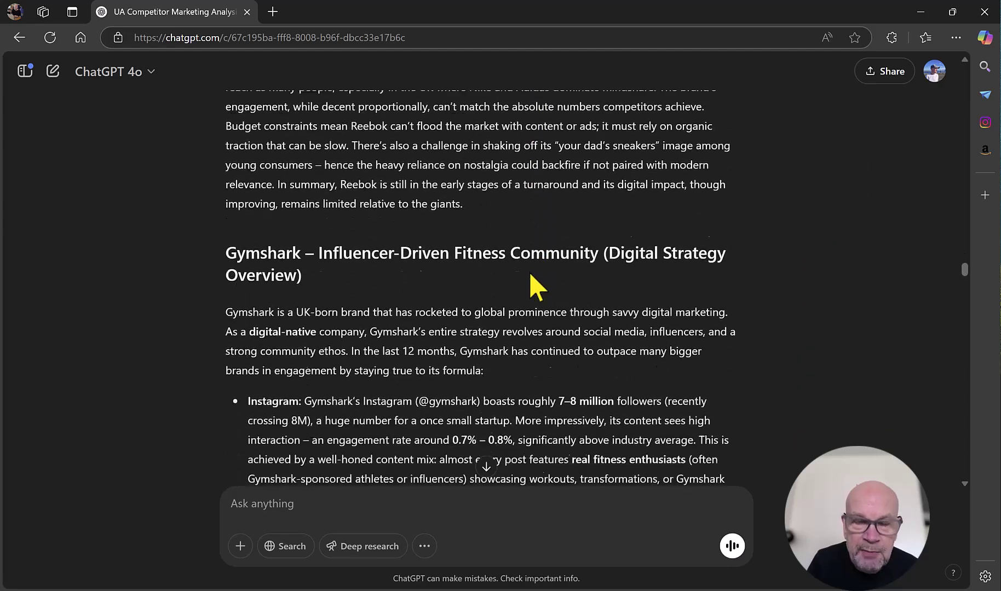
scroll(530, 282, down, 15)
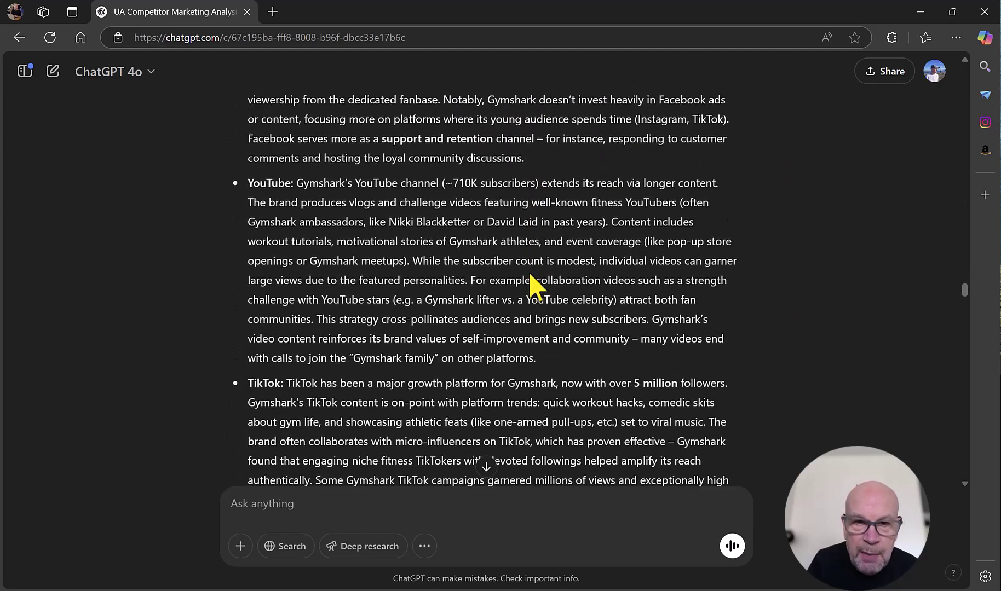
scroll(530, 282, down, 15)
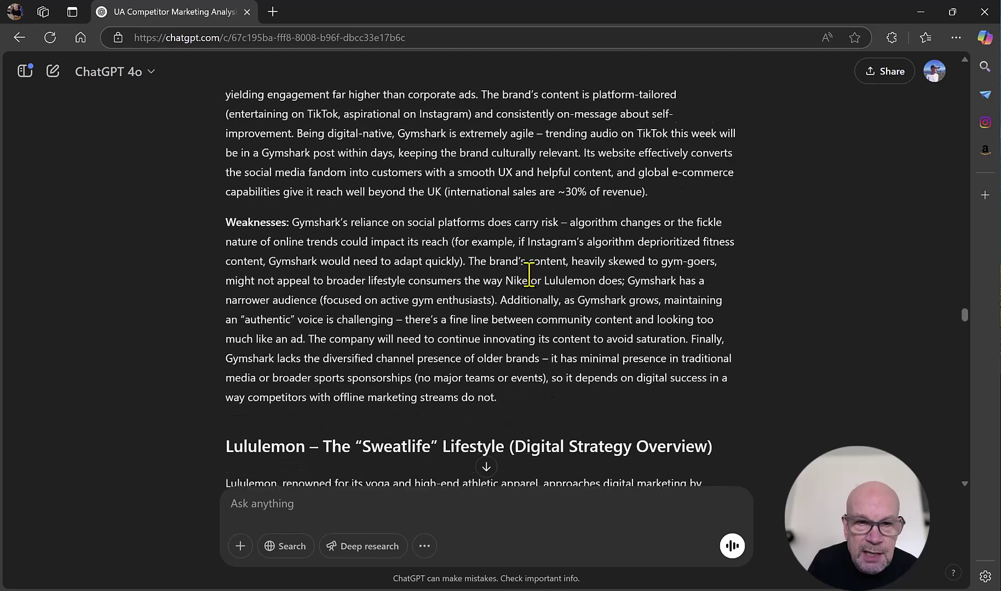
scroll(529, 274, down, 10)
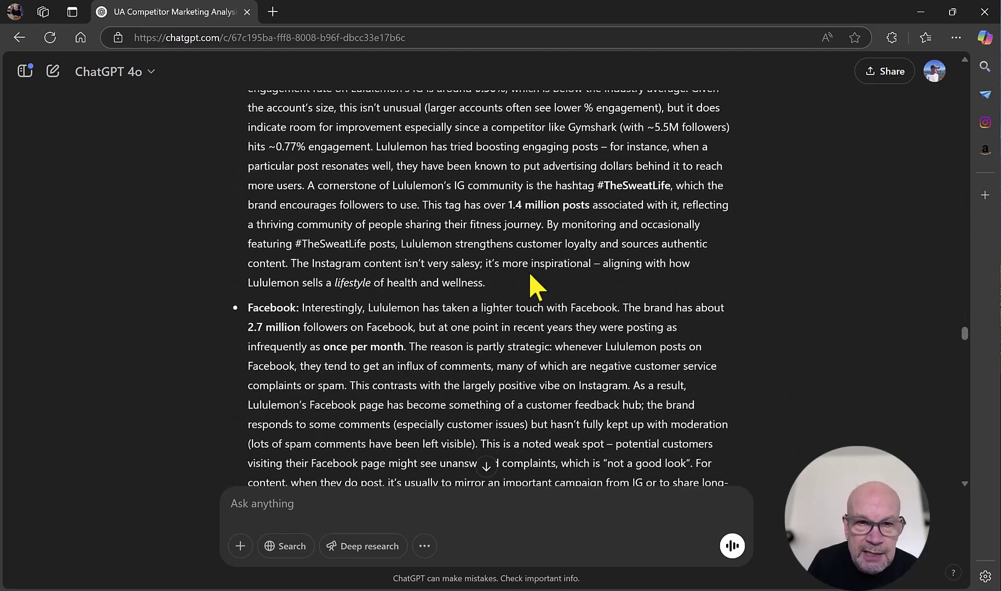
scroll(534, 285, down, 11)
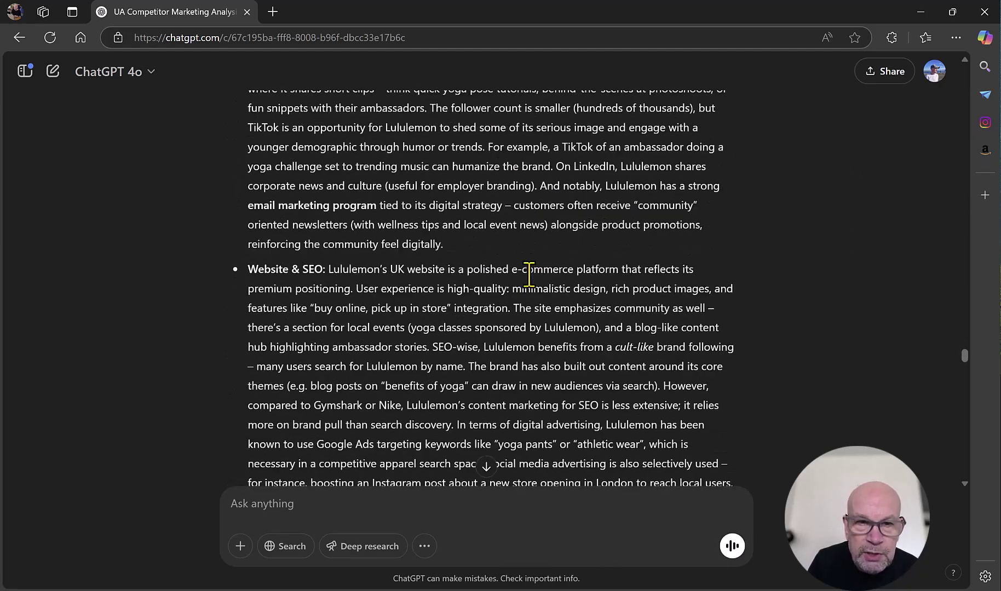
scroll(529, 274, down, 7)
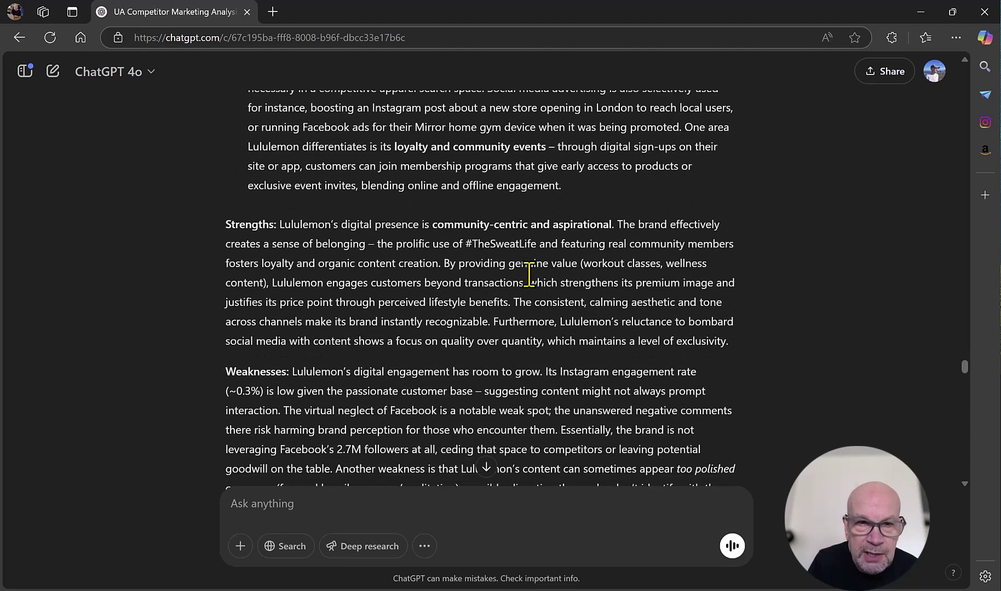
scroll(529, 274, down, 6)
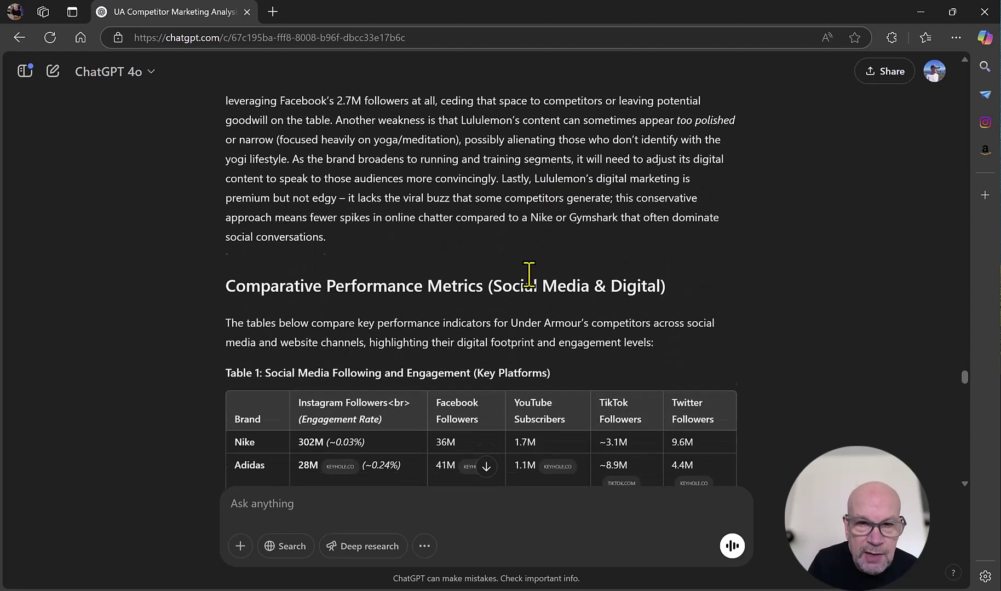
Scroll through Table 1 and Table 2 to the Key Insights and Actionable Conclusions heading.
scroll(529, 274, down, 3)
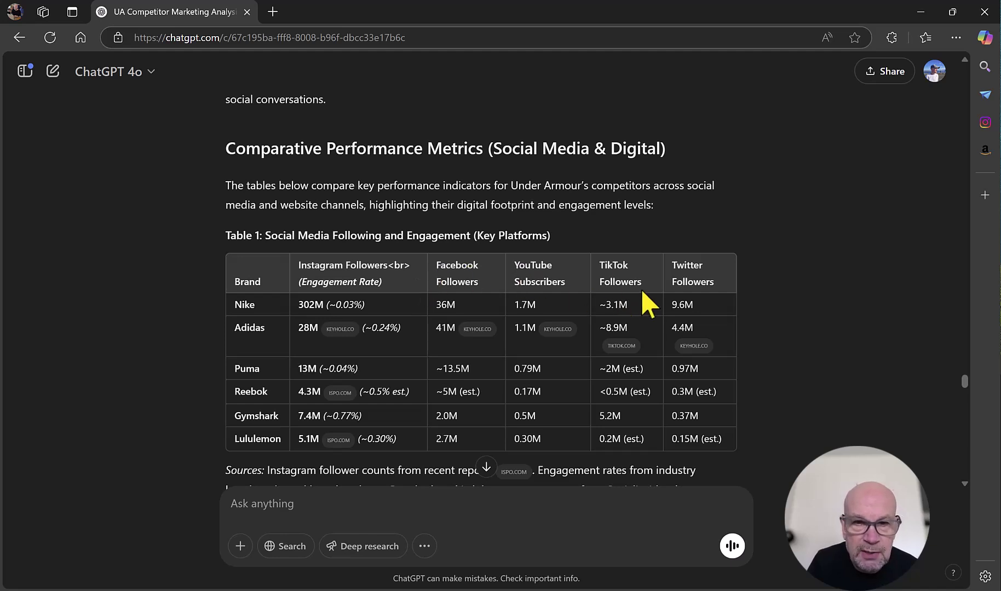
scroll(556, 321, down, 4)
scroll(550, 314, down, 1)
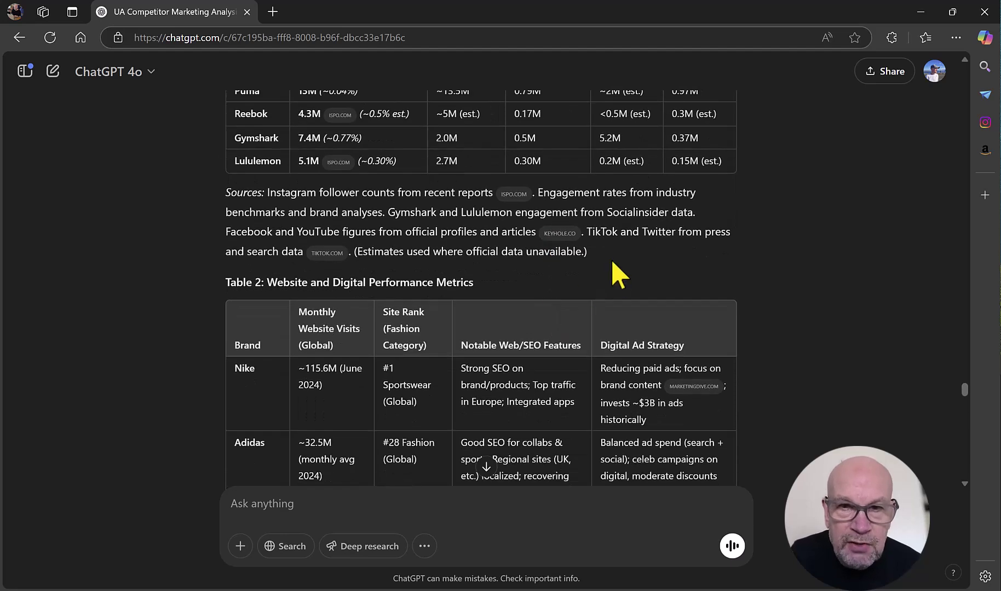
scroll(477, 268, down, 1)
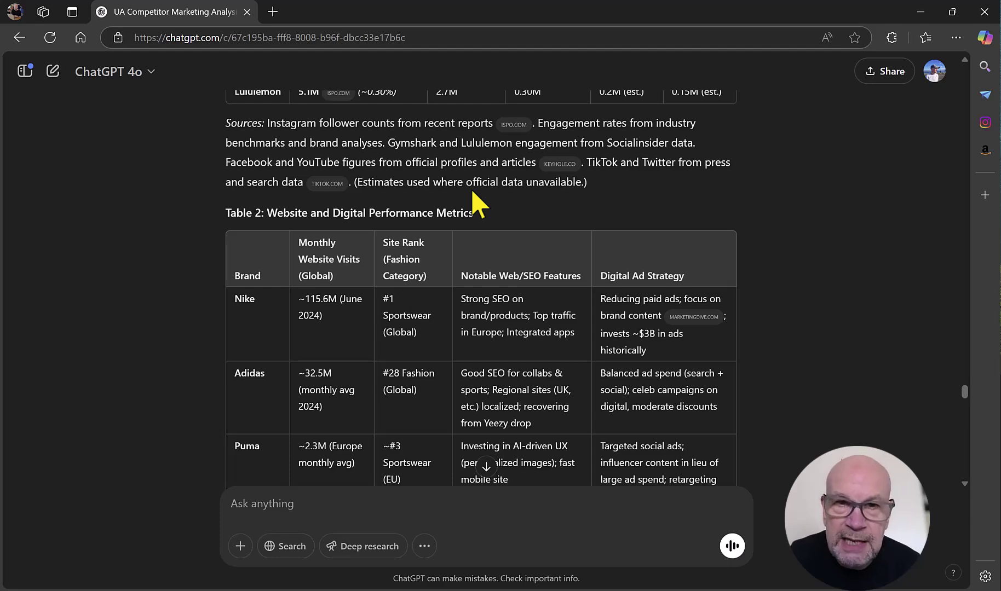
scroll(477, 206, down, 7)
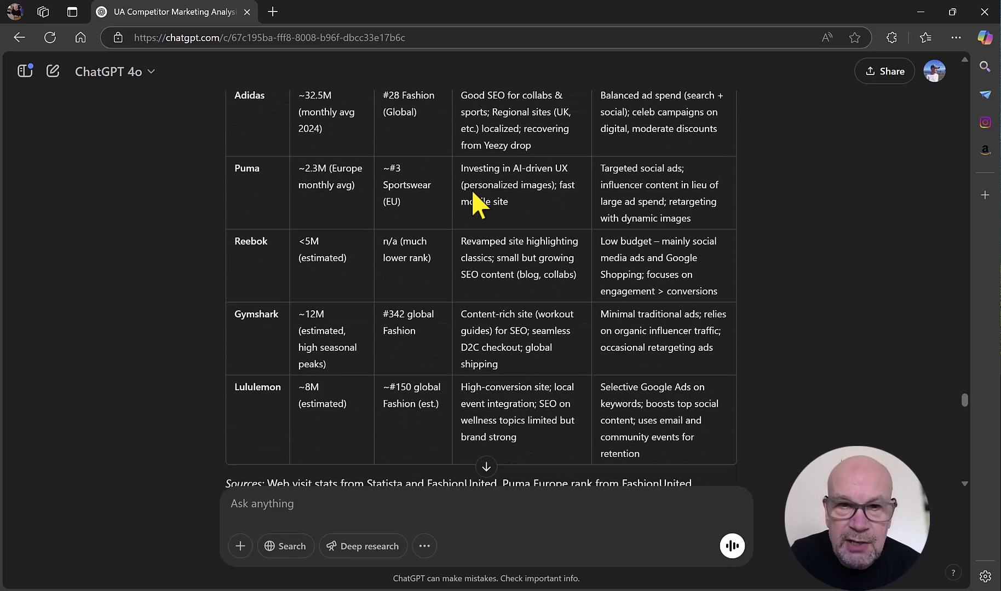
scroll(477, 205, down, 4)
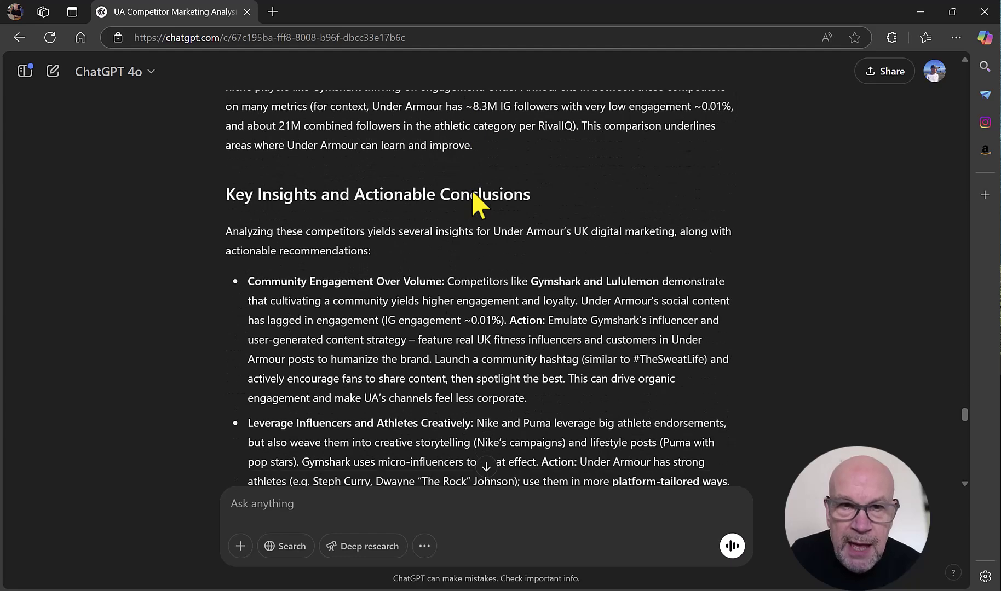
Scroll through the influencer, SEO and metrics recommendations to the final 'In conclusion' paragraph.
scroll(473, 197, down, 1)
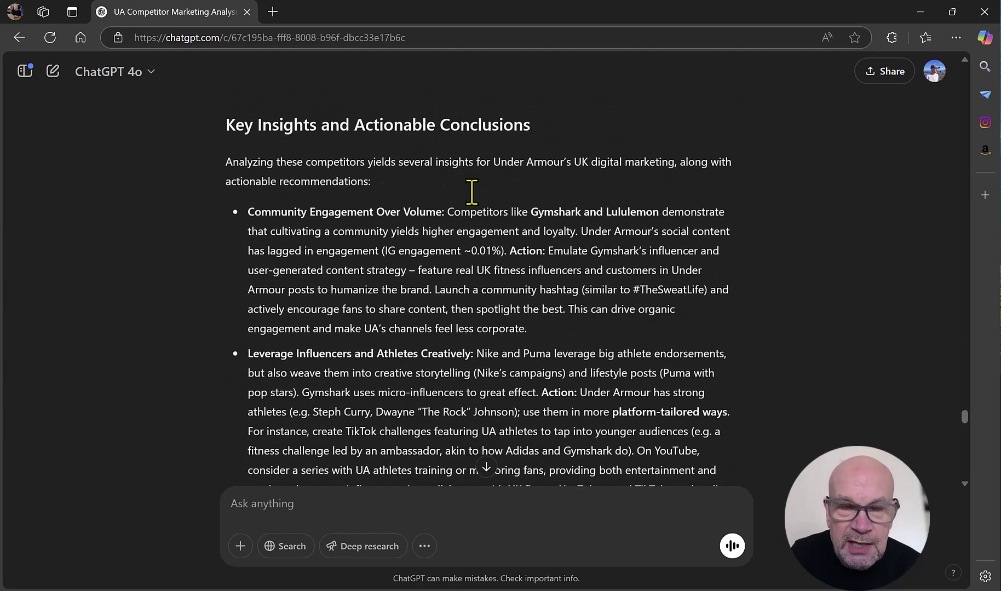
scroll(473, 194, down, 1)
scroll(473, 195, down, 2)
scroll(472, 192, down, 7)
scroll(471, 193, down, 3)
scroll(473, 195, down, 2)
scroll(473, 197, down, 7)
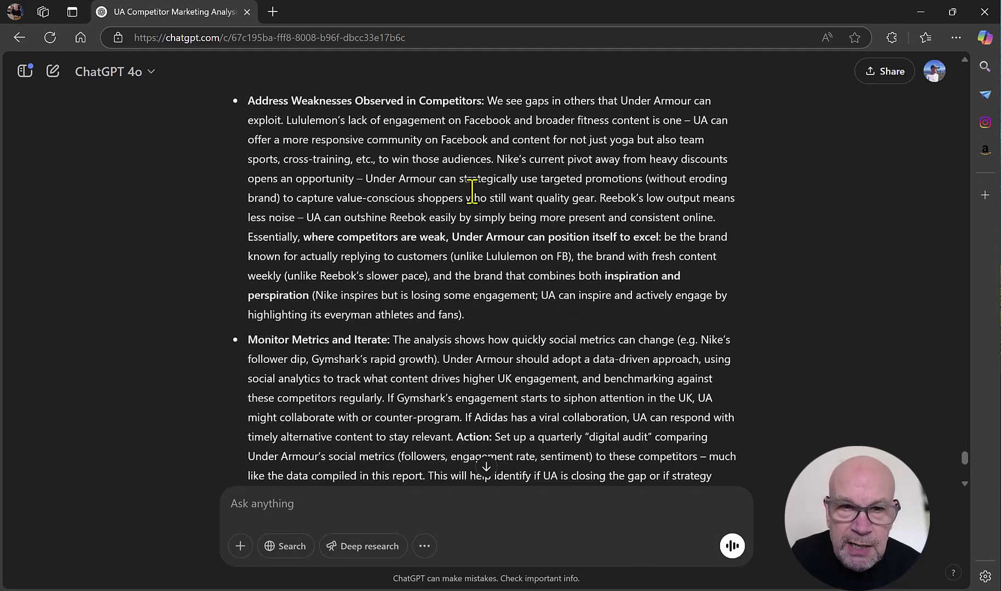
scroll(472, 193, down, 4)
scroll(472, 192, down, 1)
scroll(472, 192, down, 1)
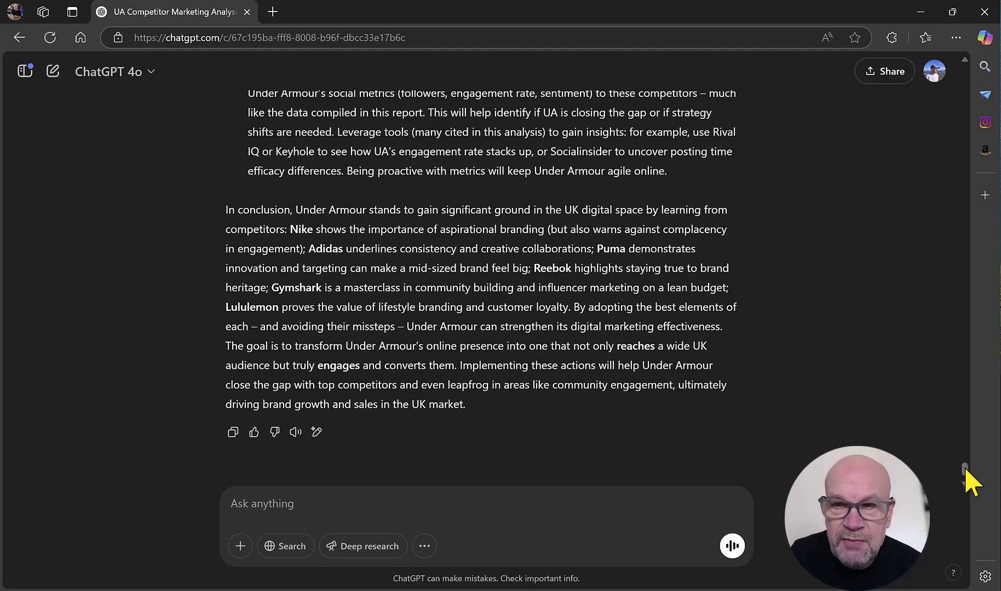
Open the '25 sources' activity log and scroll through its Nike, Adidas and Gymshark searches.
drag(965, 465, 943, 88)
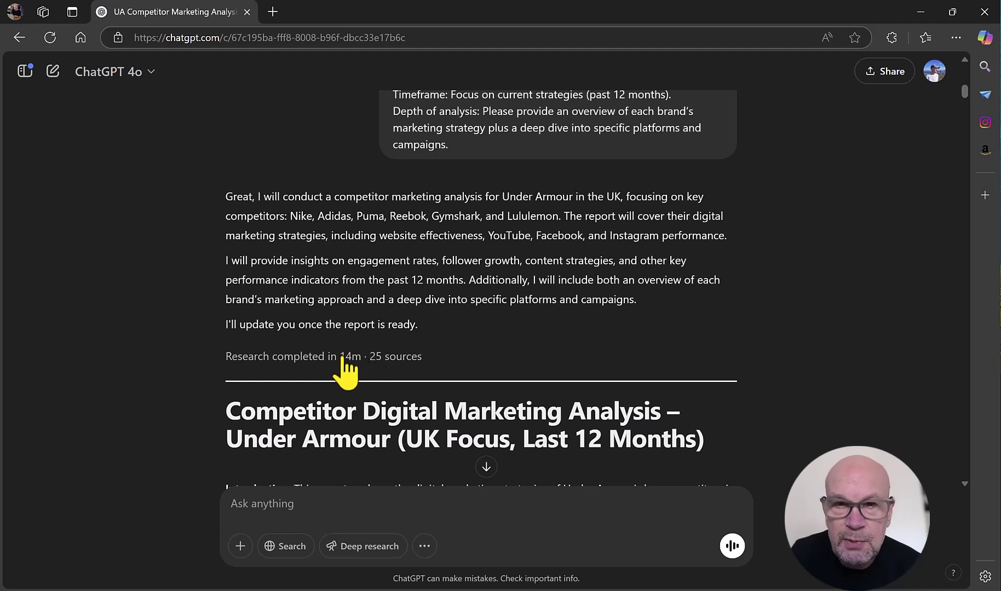
click(386, 357)
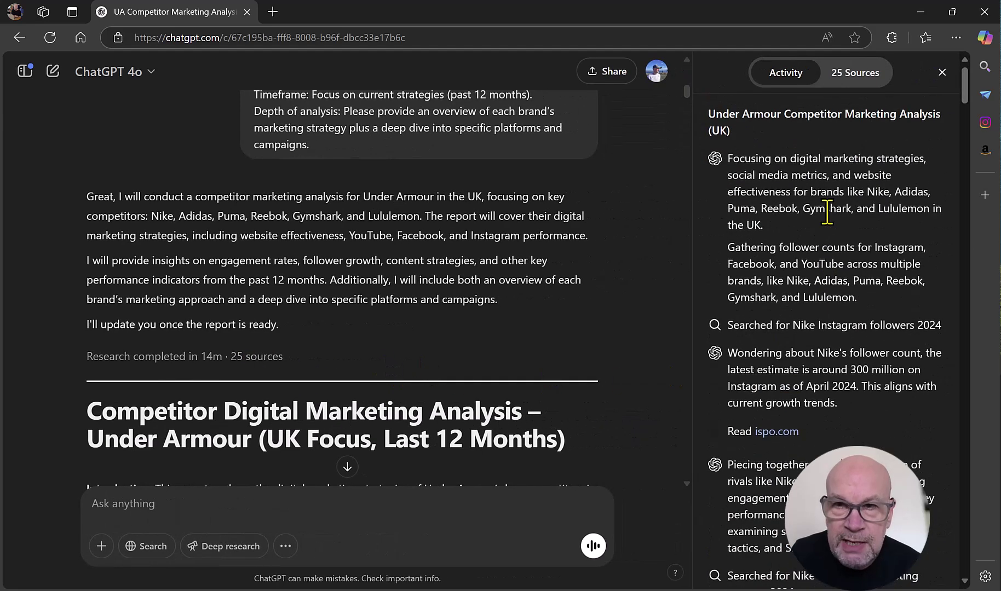
scroll(802, 251, down, 4)
scroll(801, 237, down, 4)
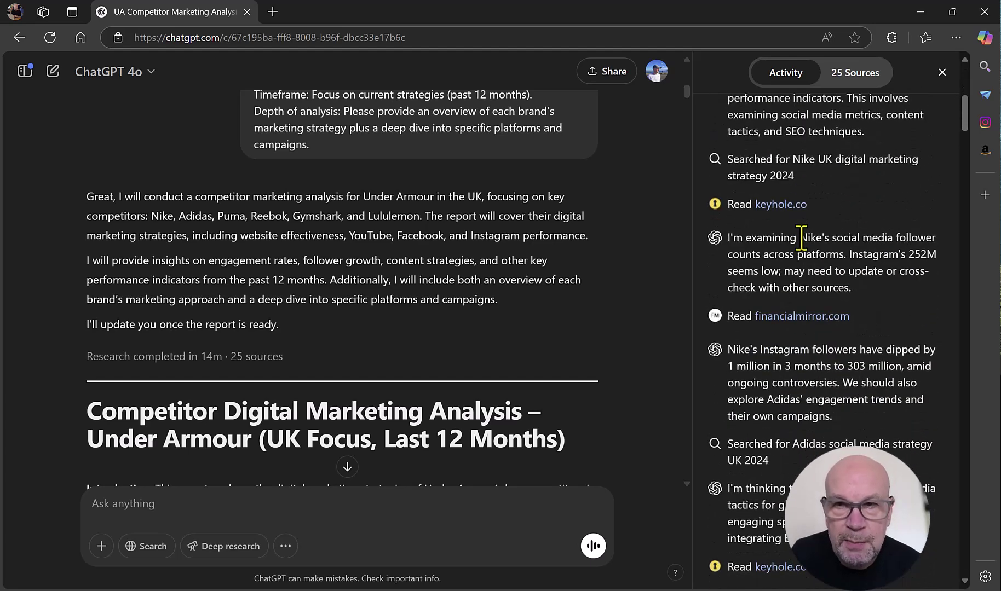
scroll(801, 237, down, 5)
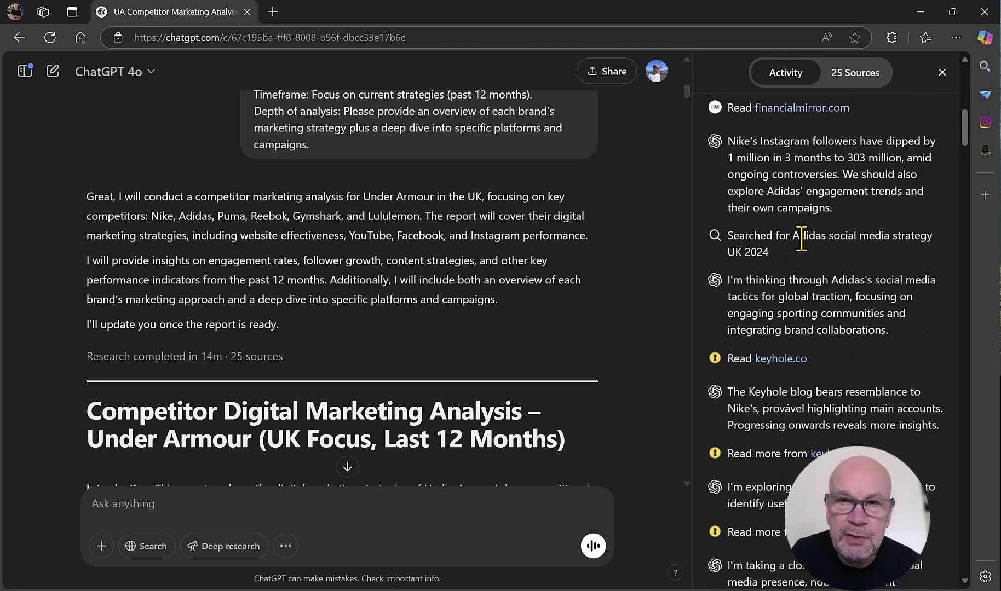
scroll(873, 298, down, 5)
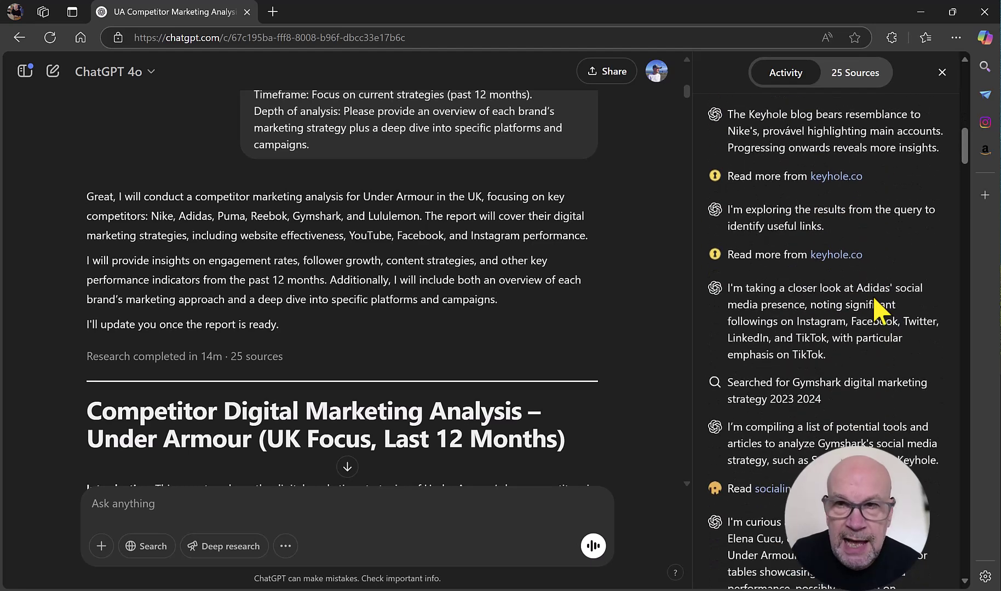
scroll(873, 299, down, 3)
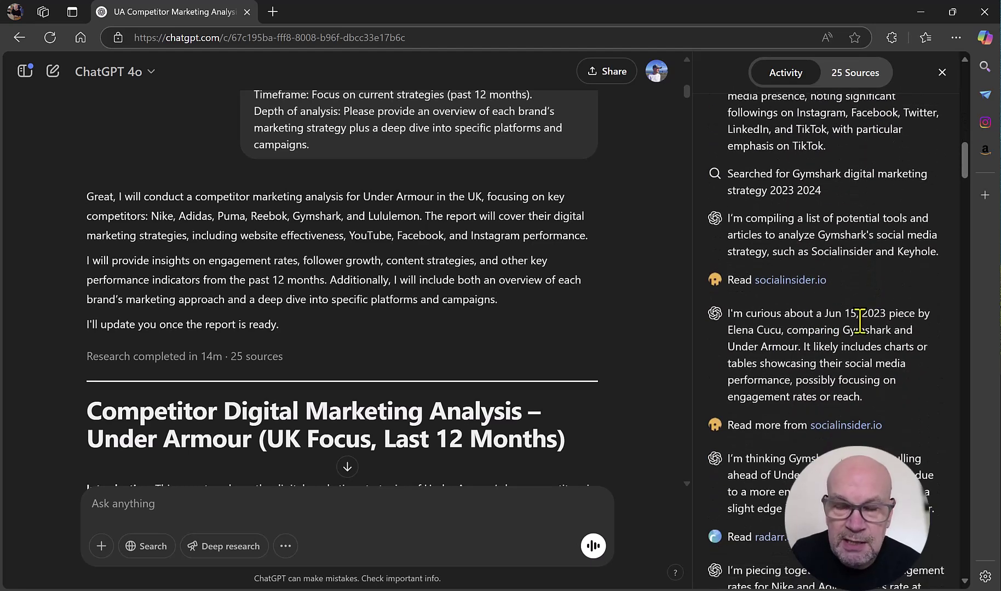
scroll(860, 321, down, 2)
scroll(860, 320, down, 1)
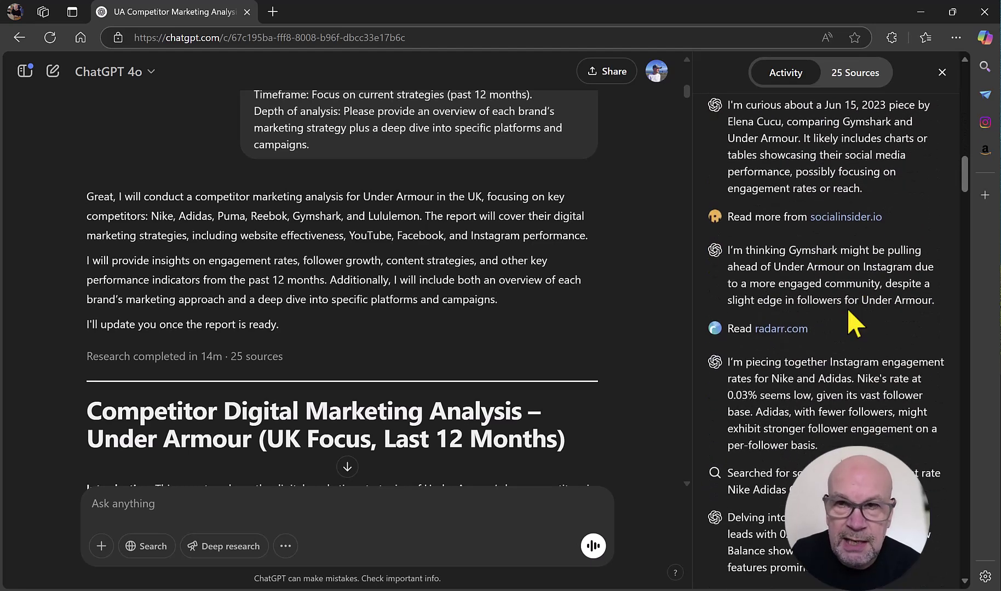
Switch the side panel to '25 Sources' and scroll the citations down to All Sources.
click(854, 76)
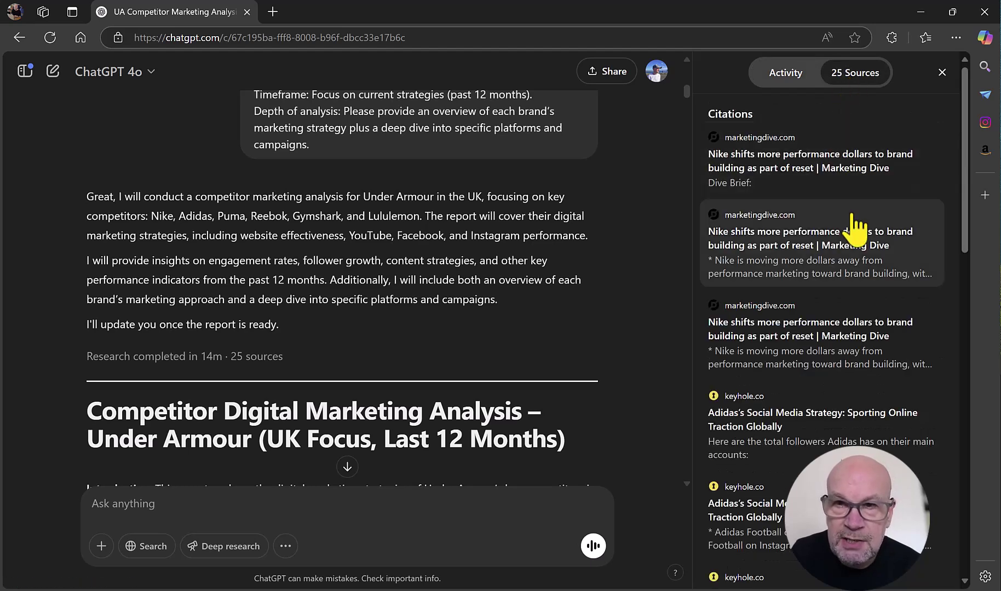
scroll(856, 230, down, 9)
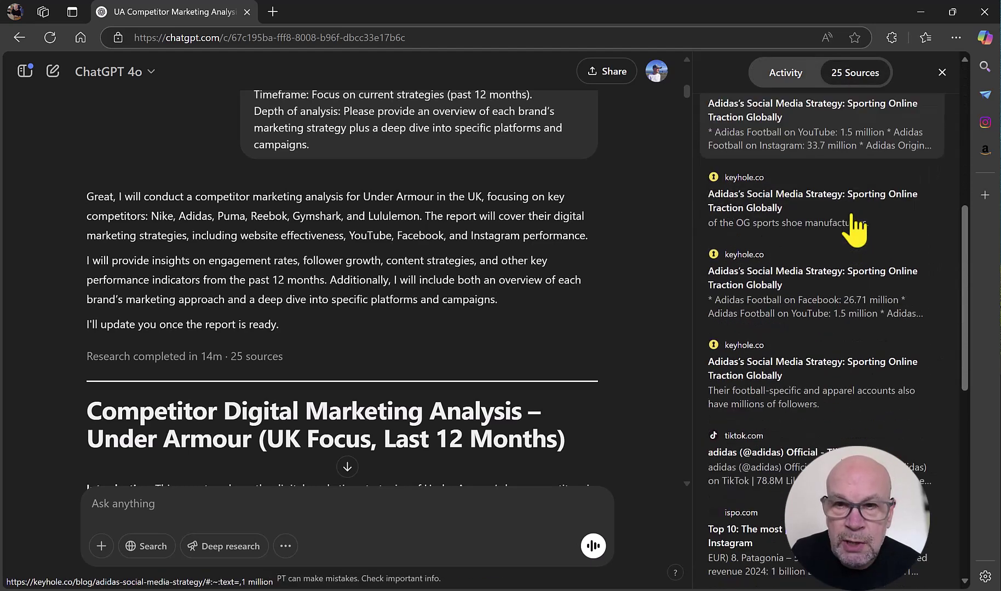
scroll(856, 223, up, 10)
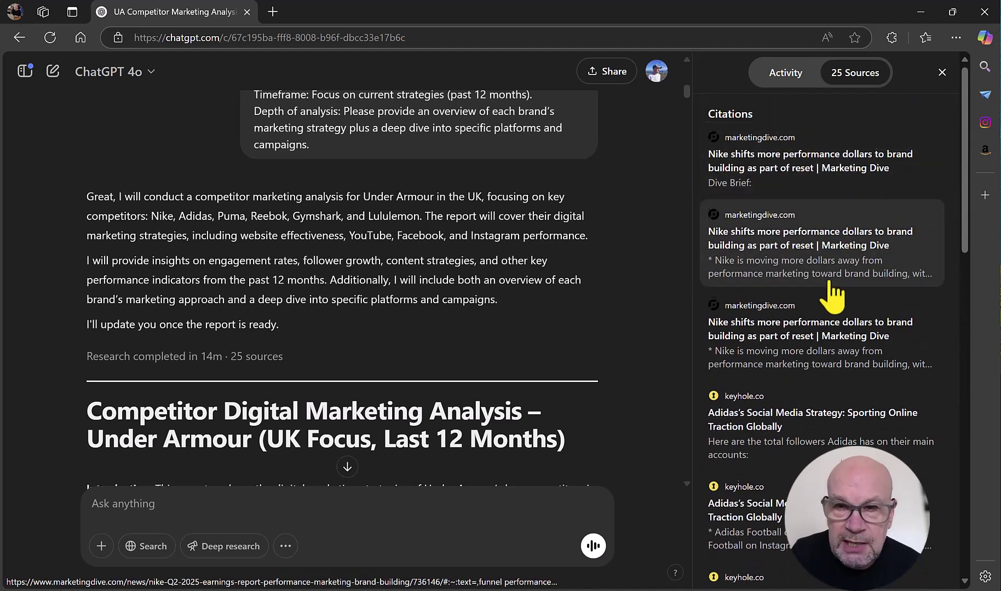
scroll(835, 291, down, 6)
scroll(837, 284, down, 10)
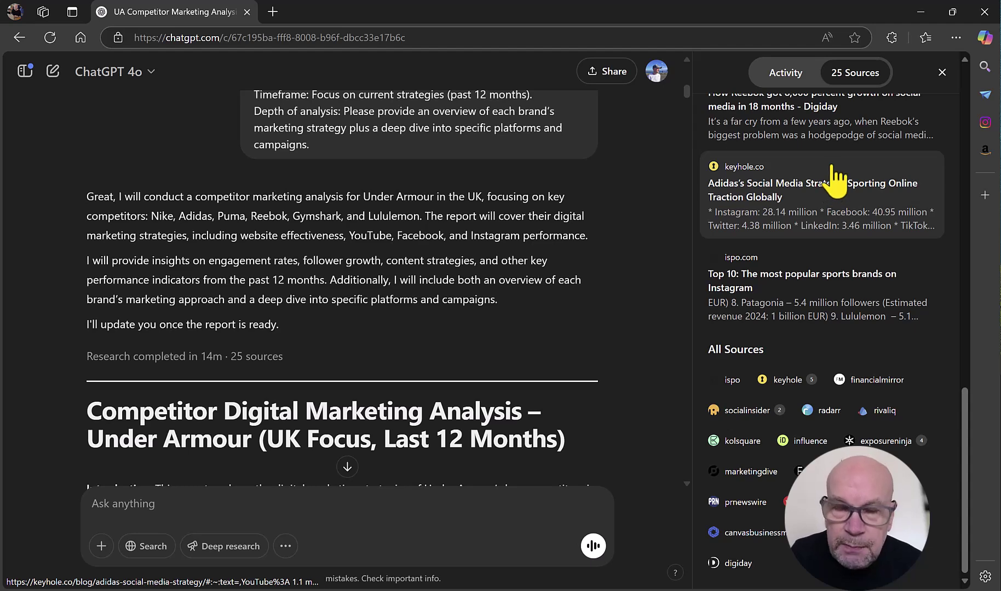
Close the Sources panel and scroll back up to the original analysis prompt.
click(941, 73)
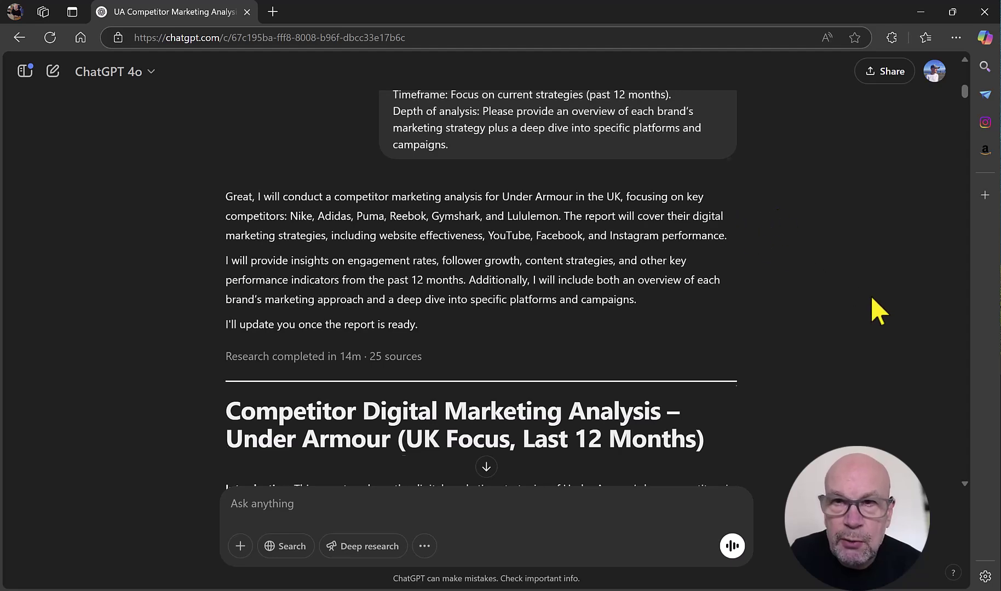
scroll(872, 296, up, 10)
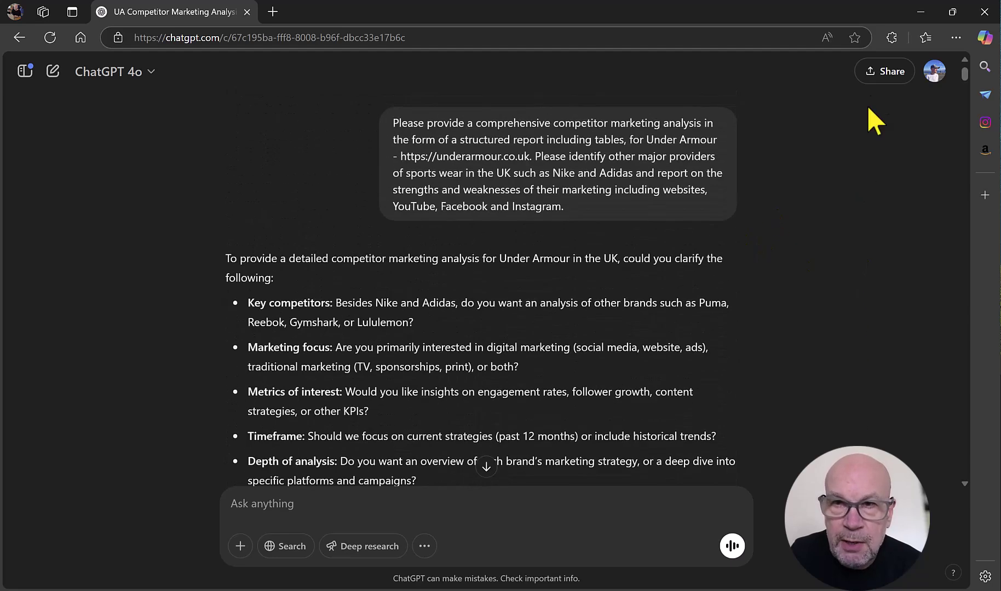